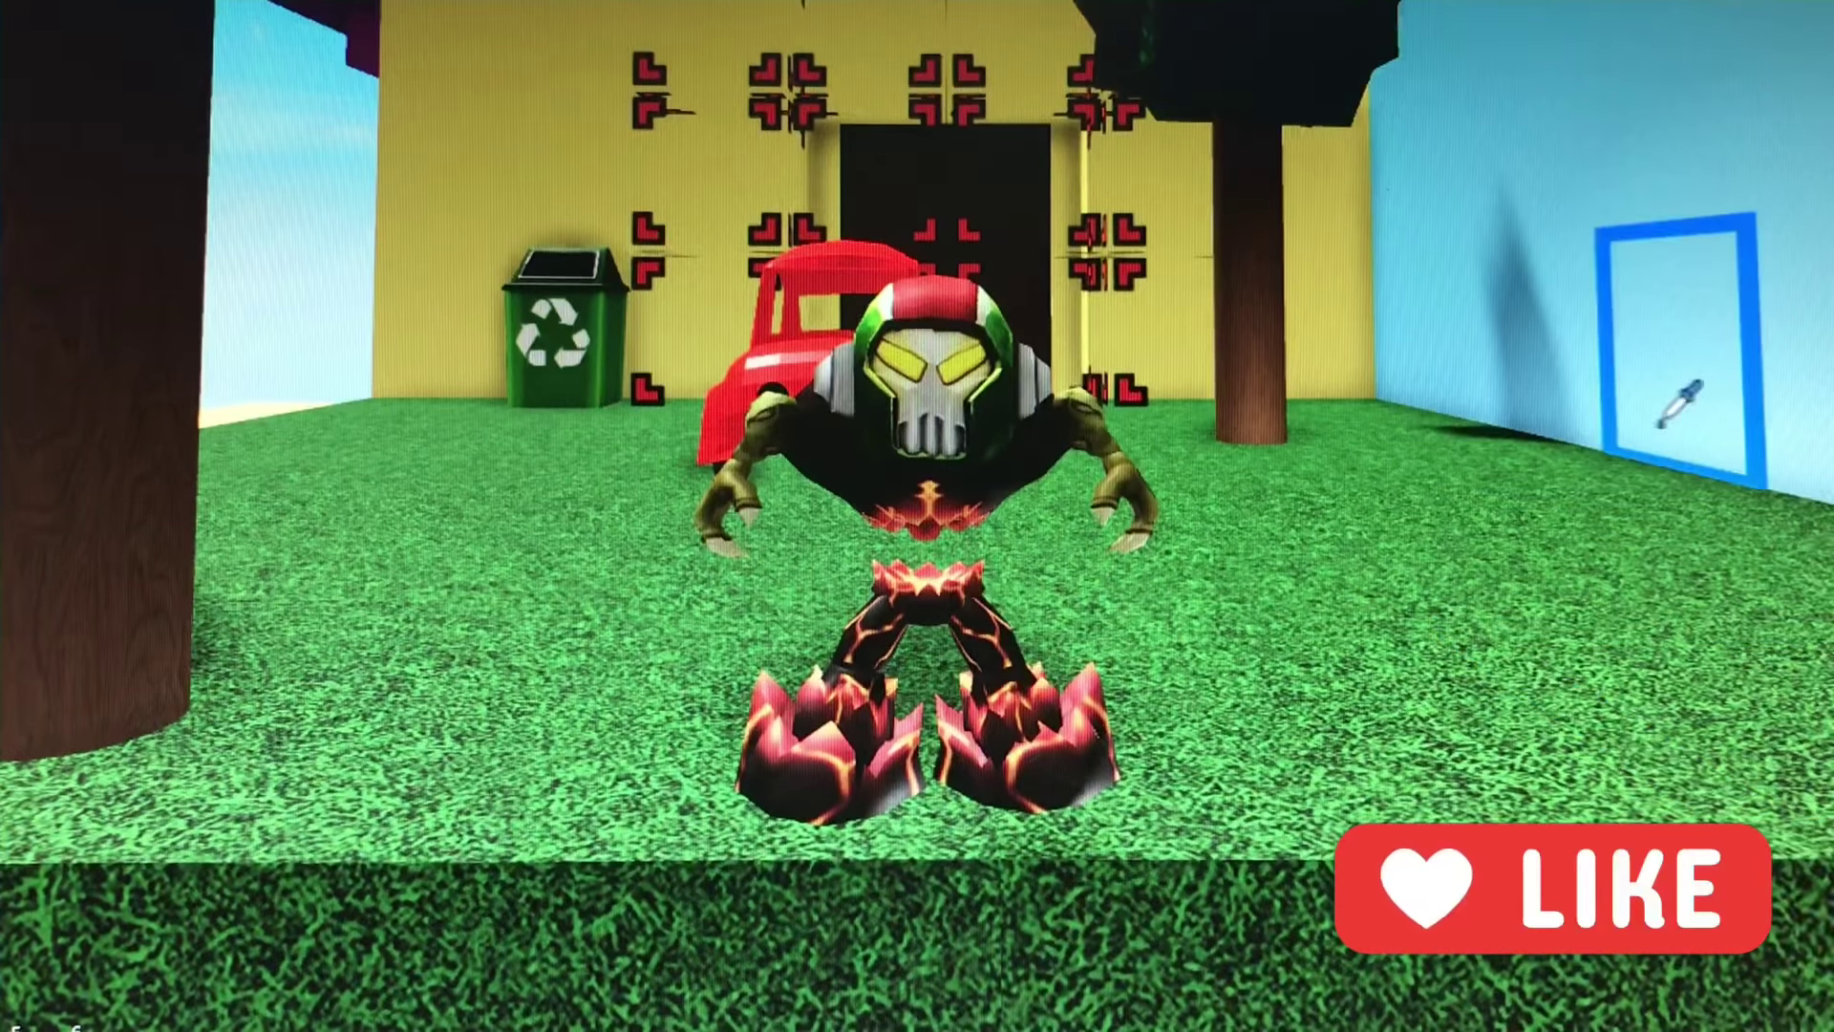
Back away across the front garden and orbit the view to look down on the red car.
key(s)
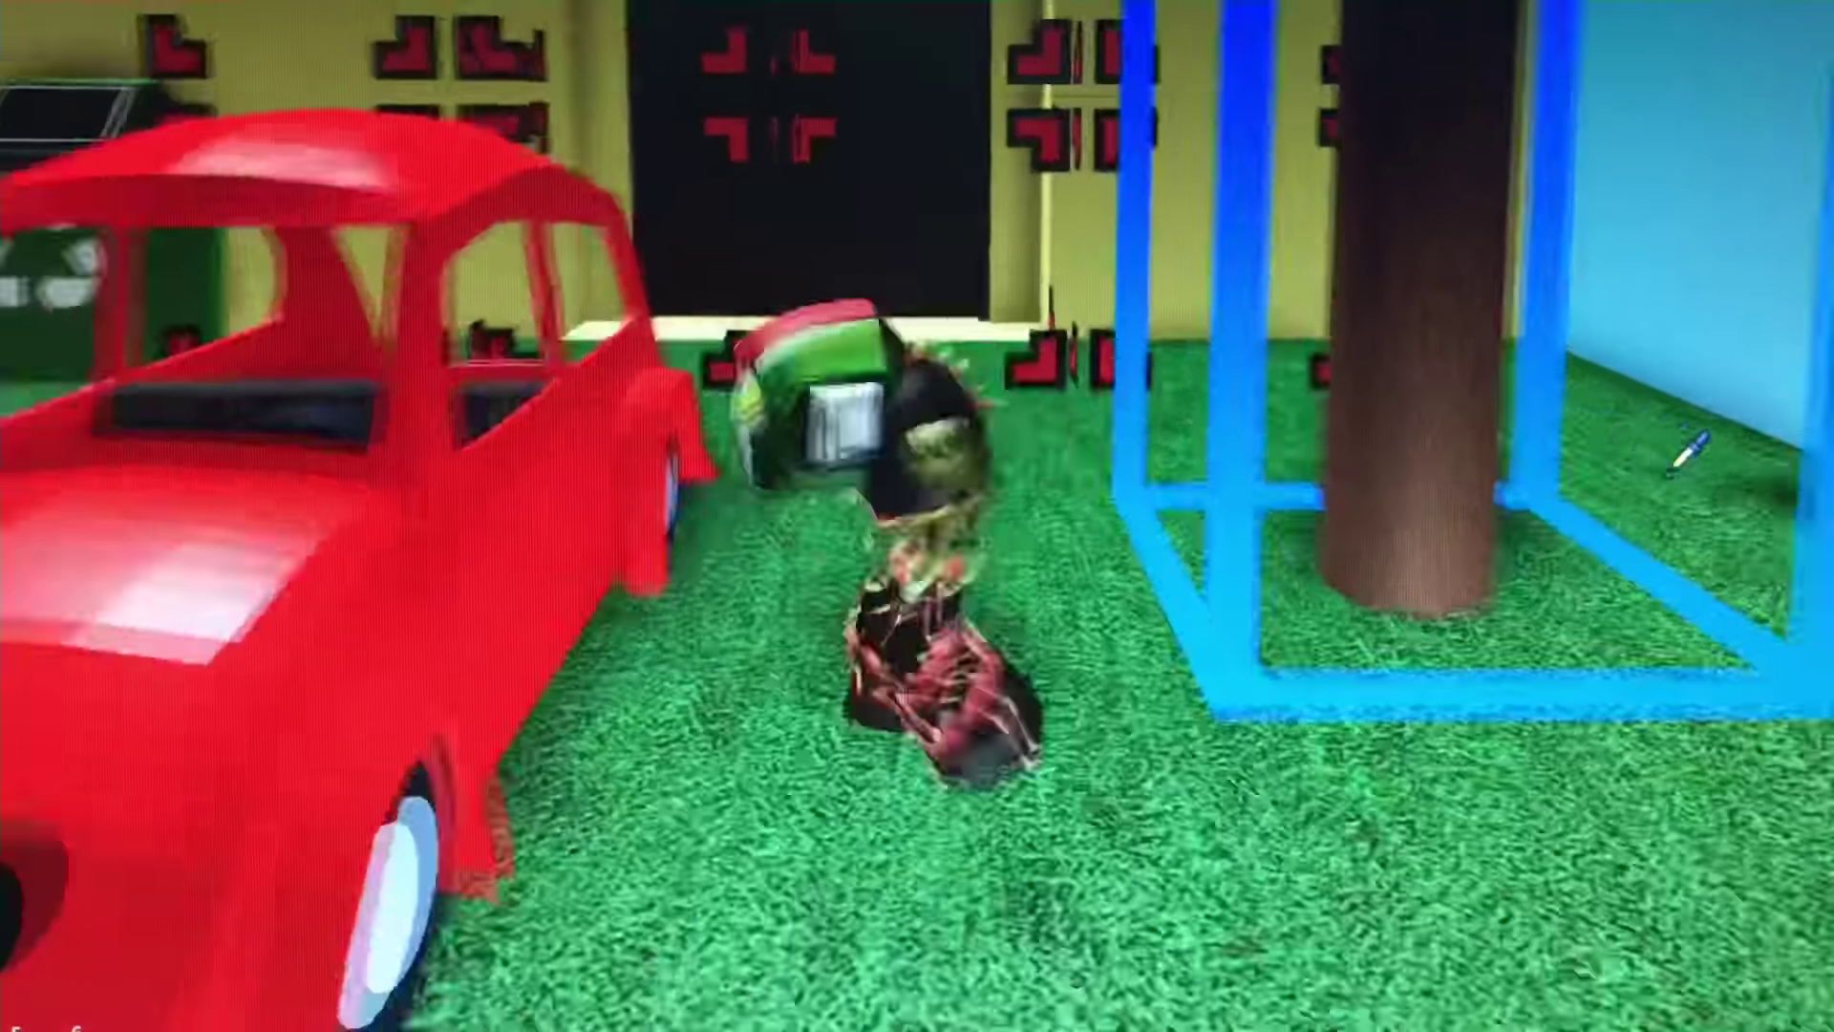
key(Left)
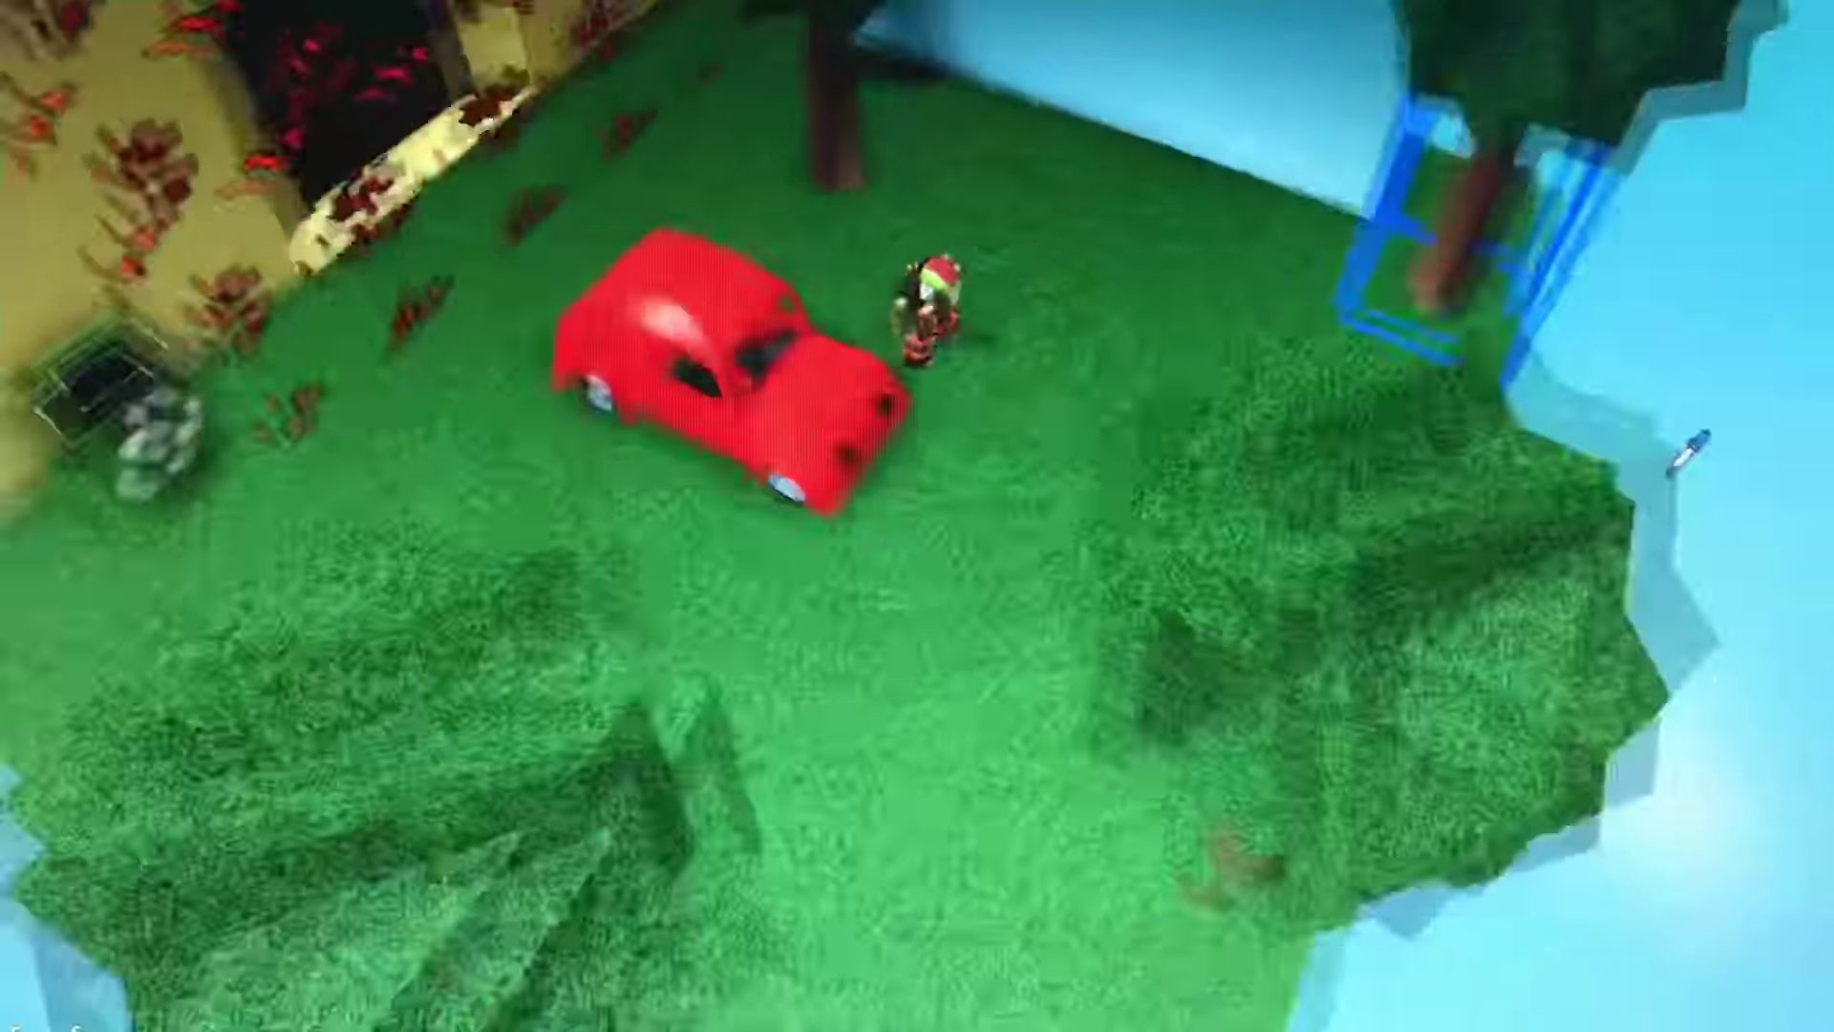
scroll(1687, 453, down, 2)
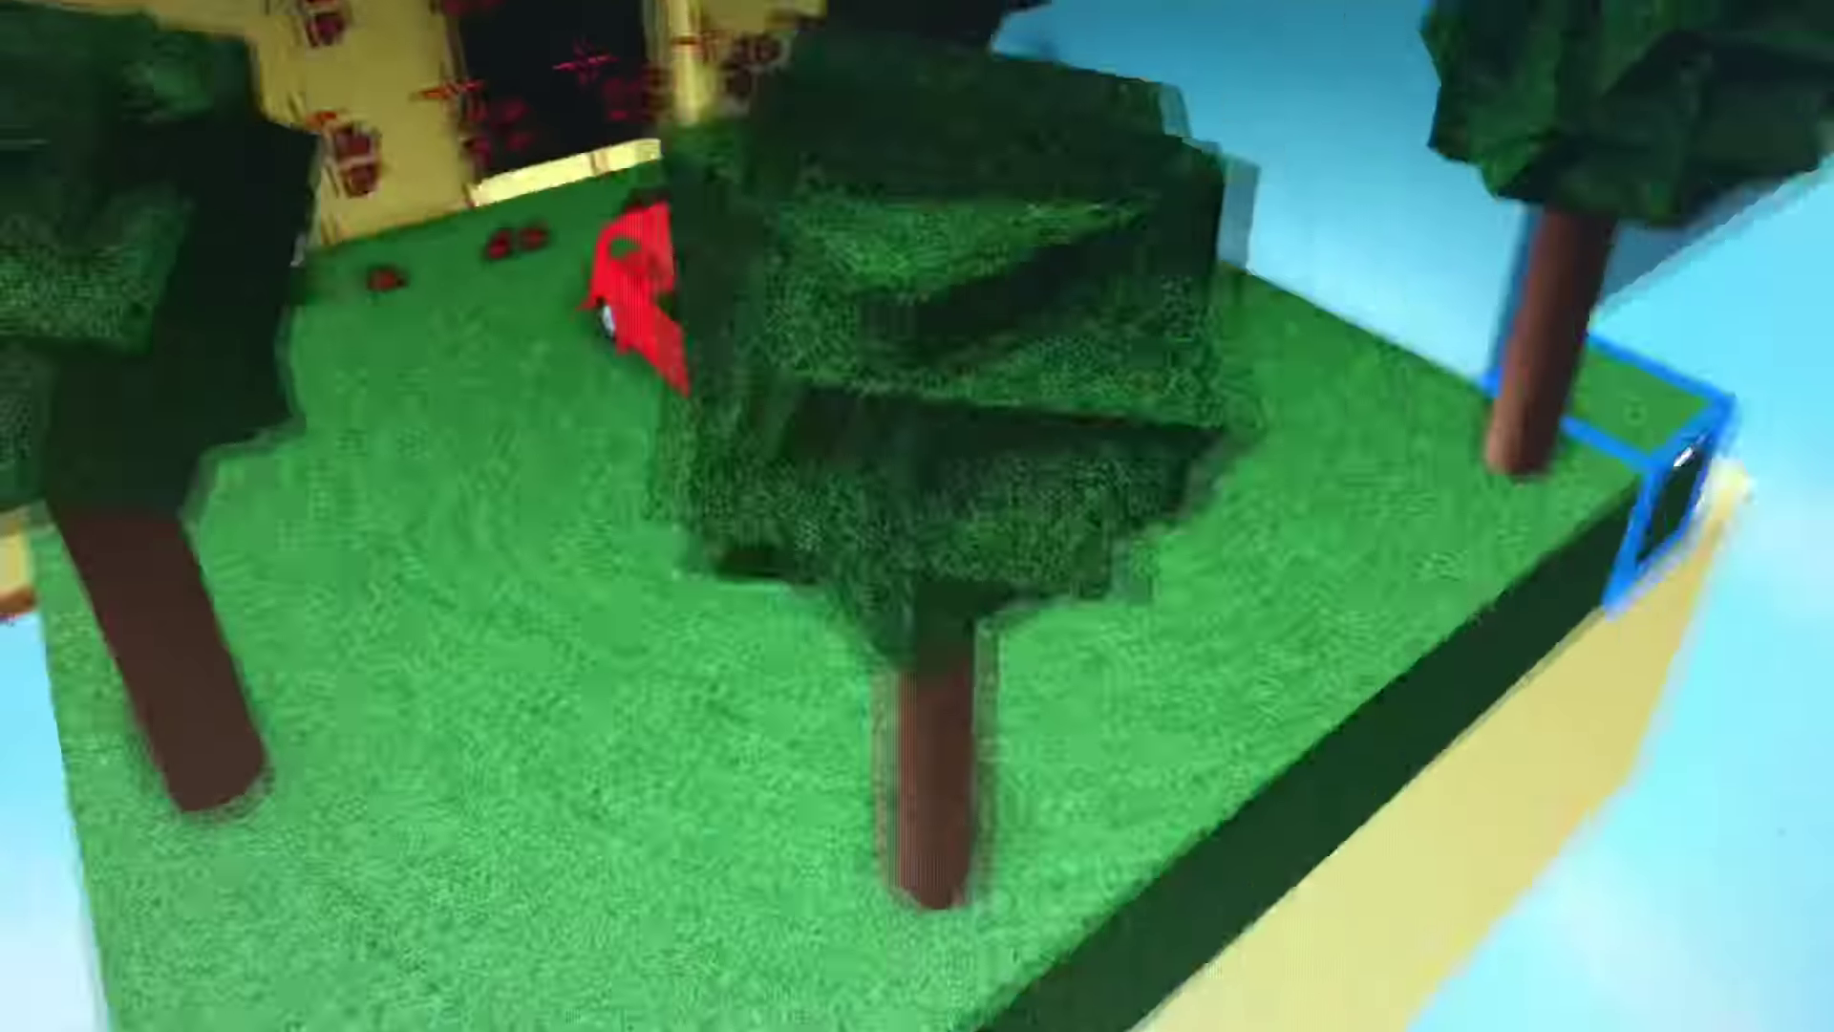
scroll(1688, 453, down, 2)
scroll(1688, 453, down, 3)
scroll(1687, 453, down, 3)
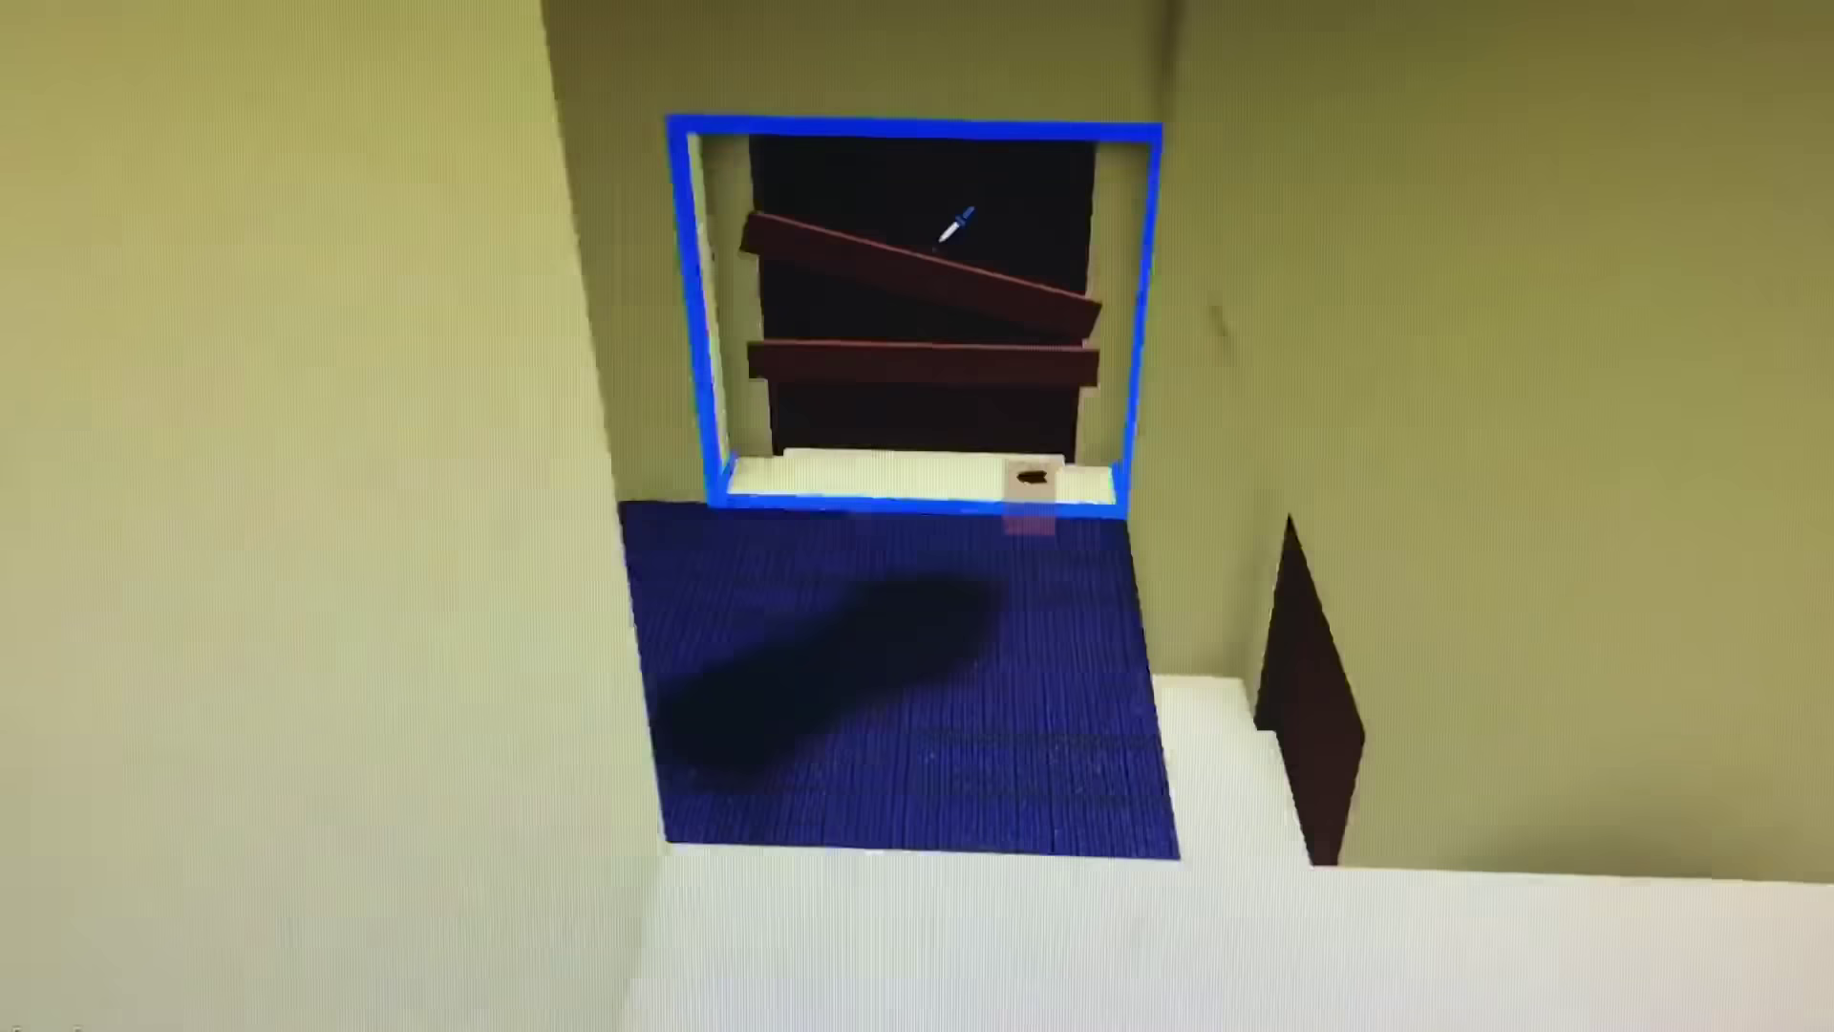
Walk forward past the padlocked boarded door on the blue carpet toward the card.
key(w)
key(w)
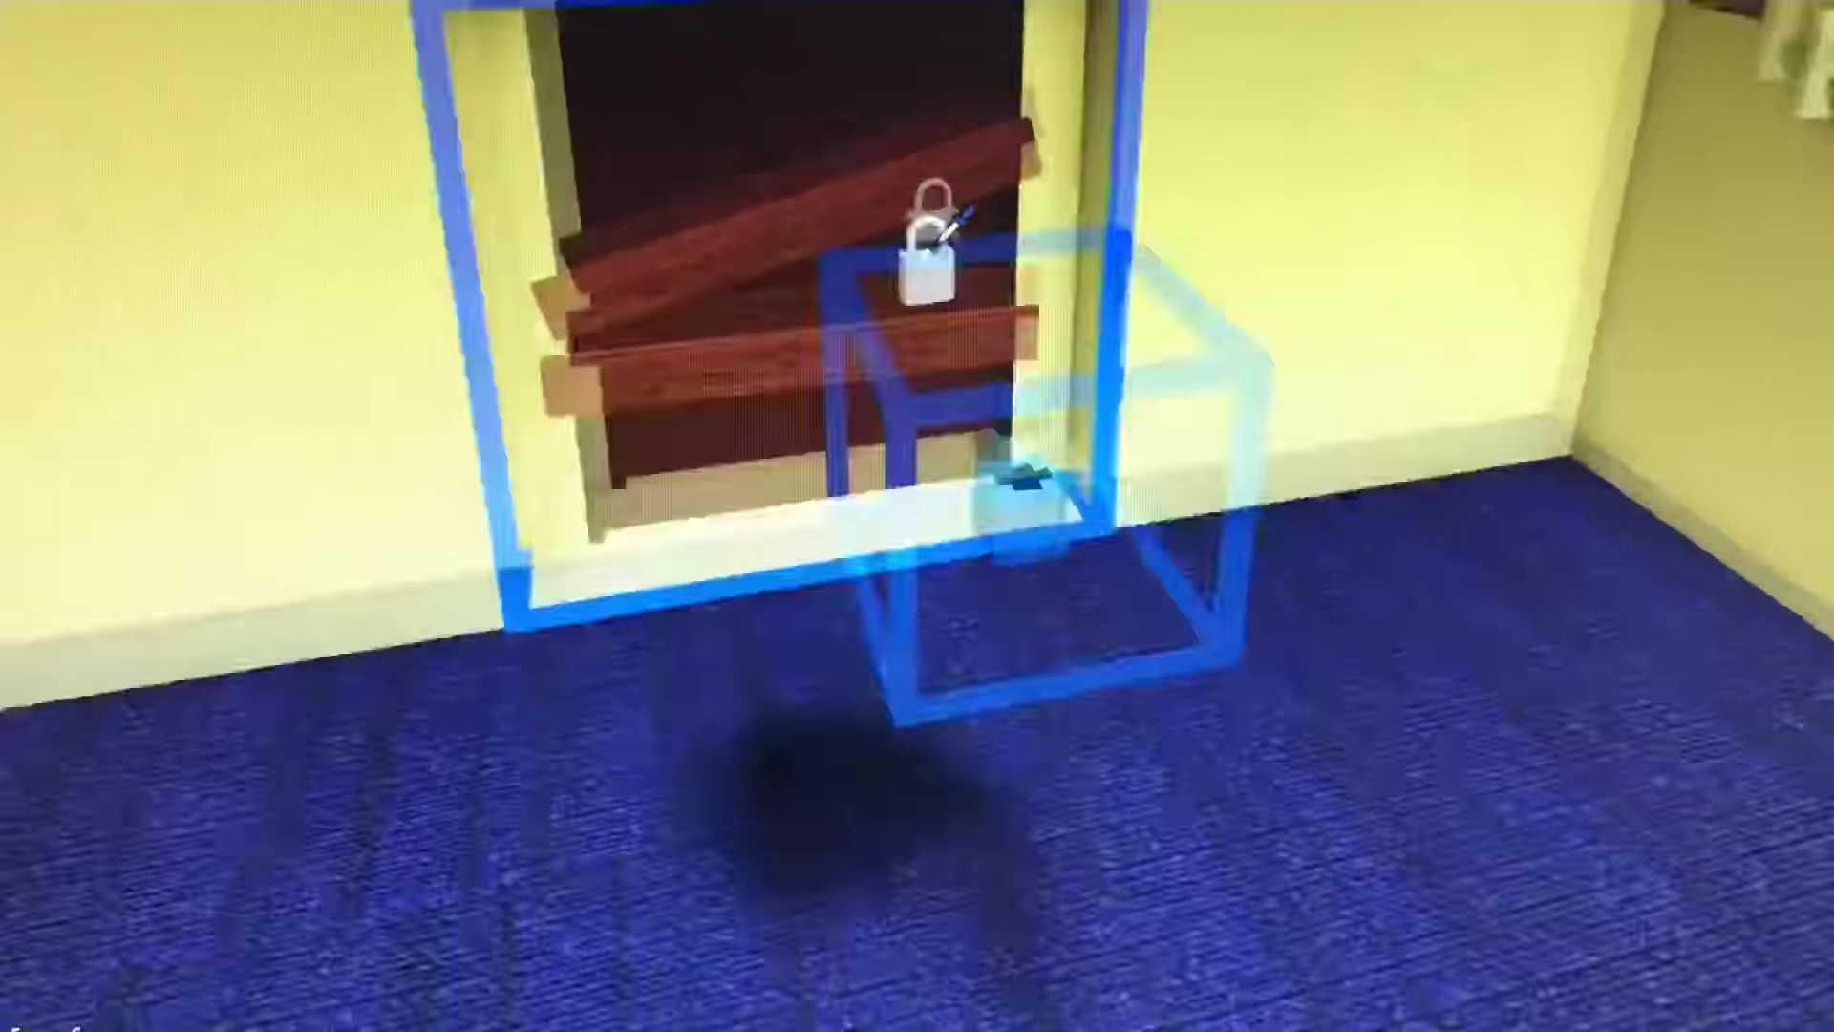